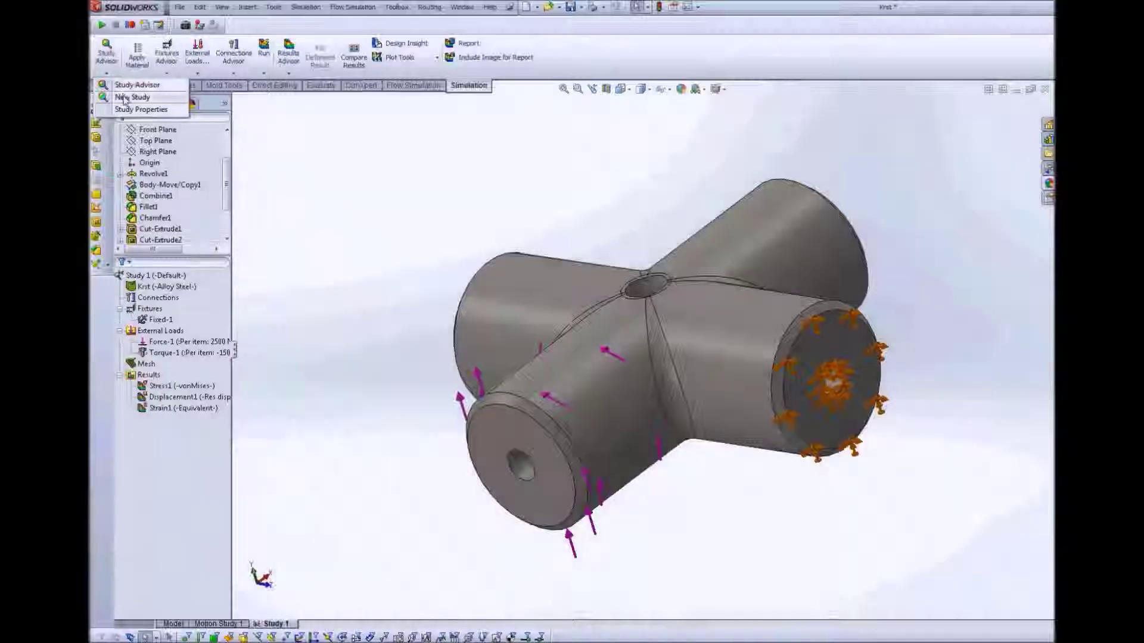
Start a new simulation study, Study 2, from the Study Advisor.
{"action": "left_click", "coordinate": [122, 95]}
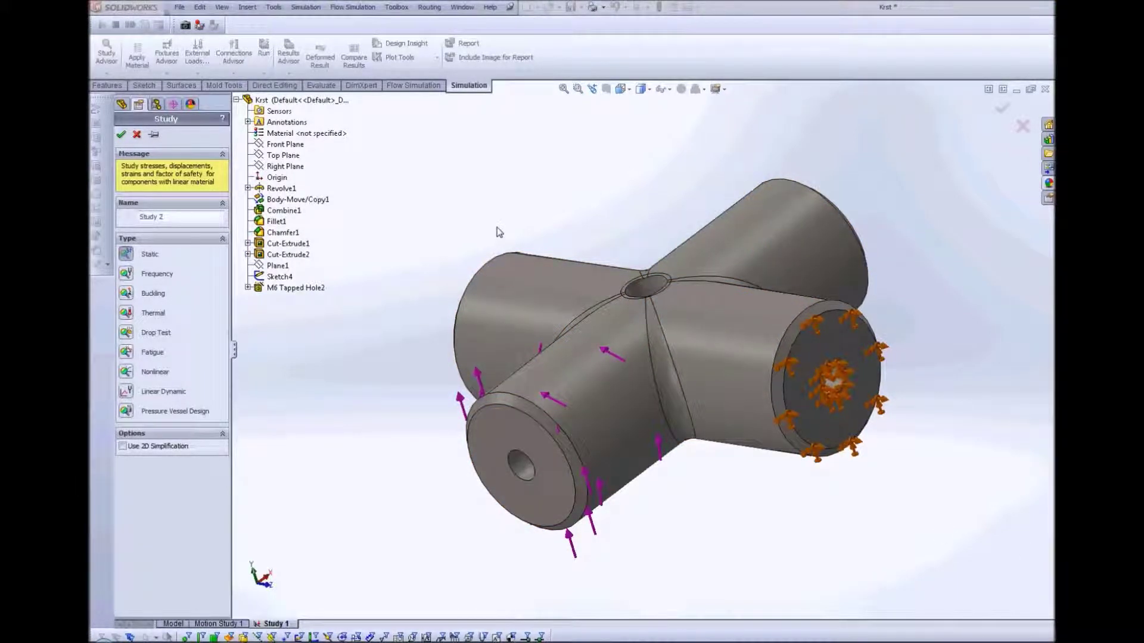
Create static Study 2, assign Alloy Steel to the fitting, and begin a Fixed Geometry fixture.
{"action": "left_click", "coordinate": [121, 135]}
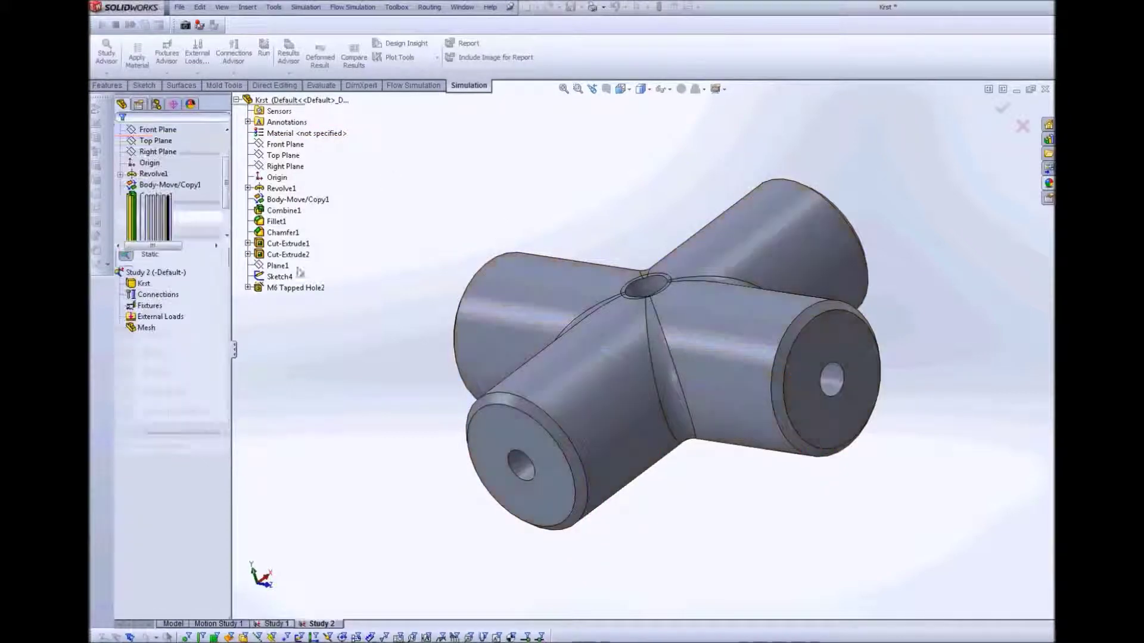
{"action": "left_click", "coordinate": [137, 55]}
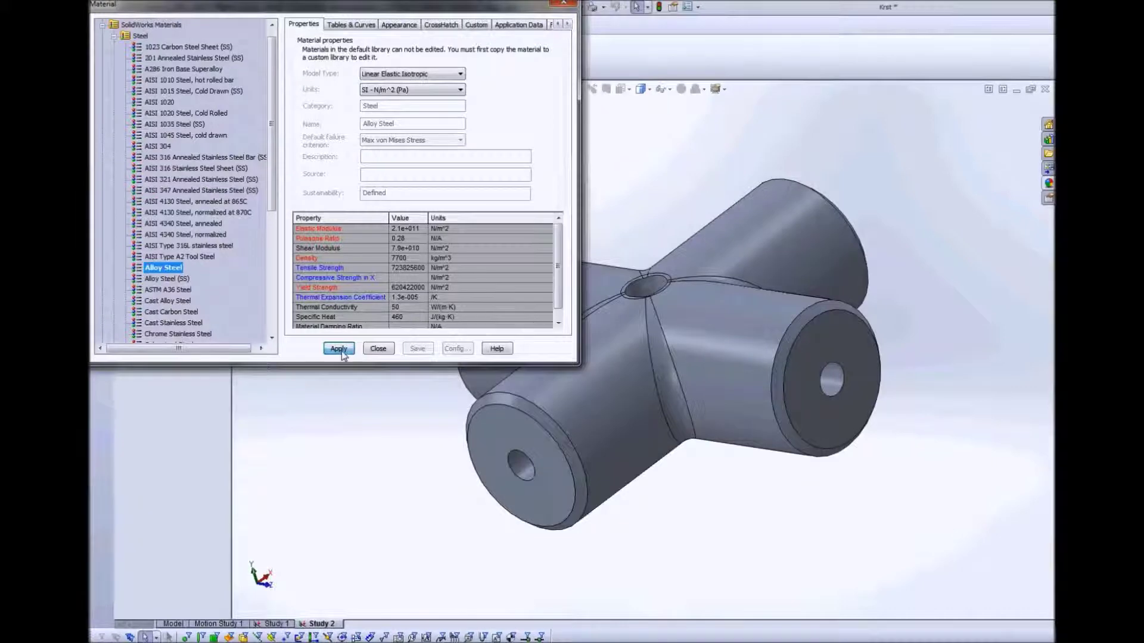
{"action": "left_click", "coordinate": [338, 348]}
{"action": "left_click", "coordinate": [377, 348]}
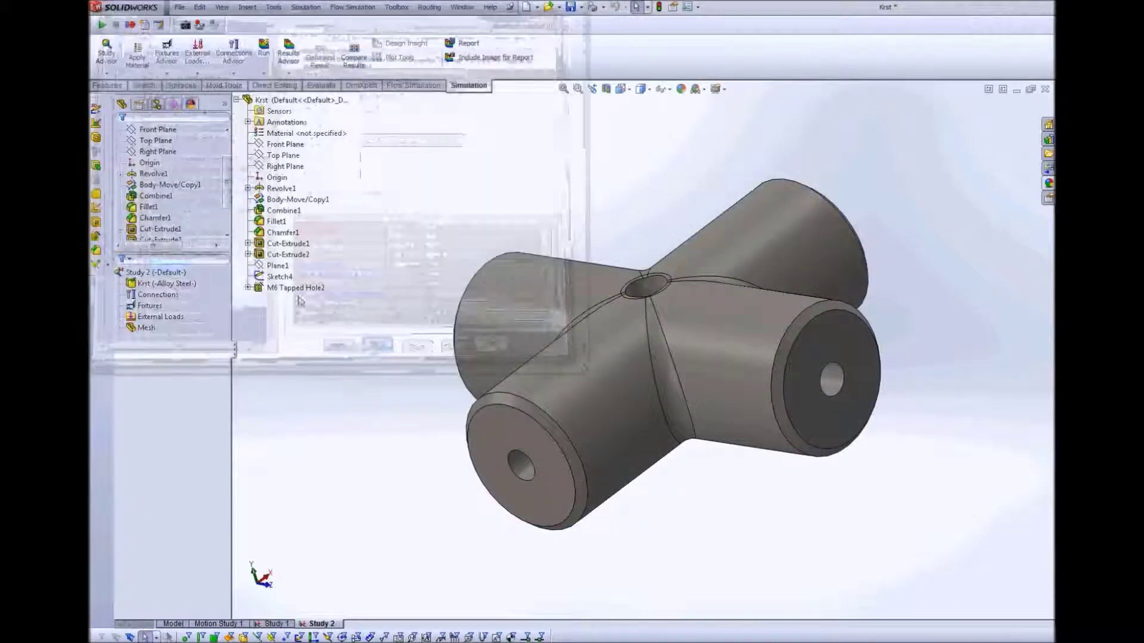
{"action": "left_click", "coordinate": [167, 72]}
{"action": "left_click", "coordinate": [210, 98]}
Fix the right end face and apply a torque on the left face about the central hole.
{"action": "left_click", "coordinate": [831, 335]}
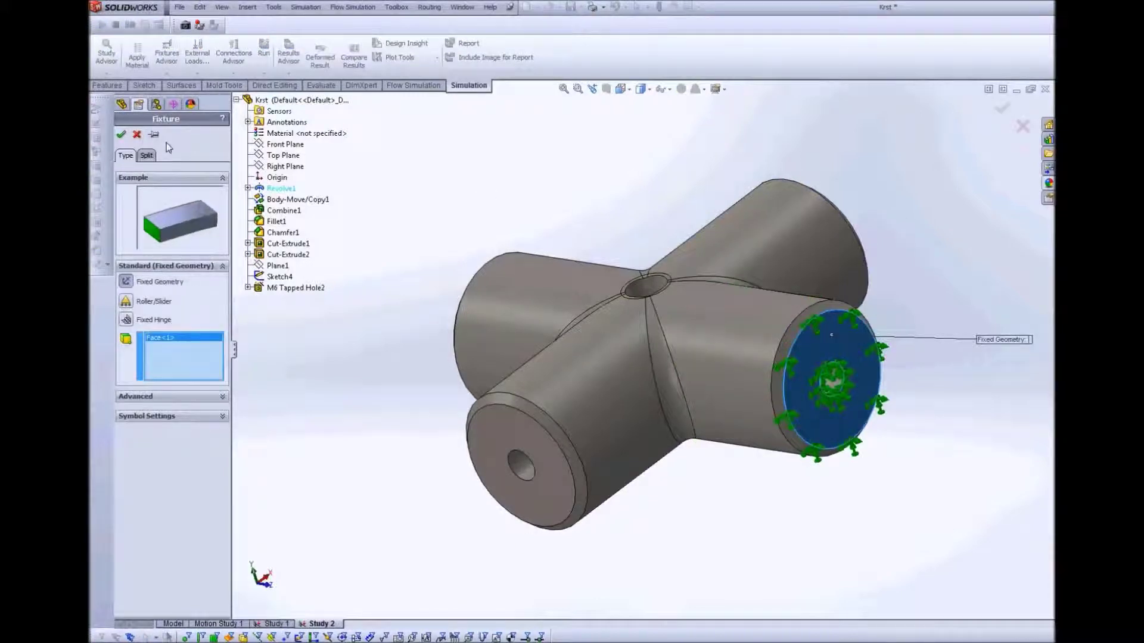
{"action": "left_click", "coordinate": [121, 135]}
{"action": "left_click", "coordinate": [197, 72]}
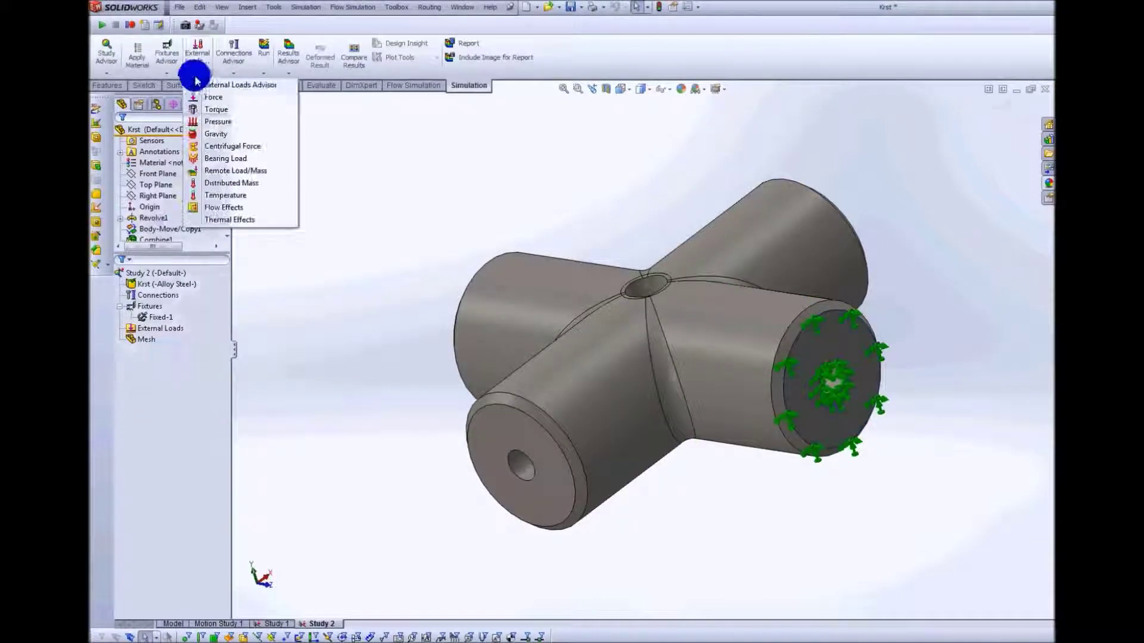
{"action": "left_click", "coordinate": [229, 110]}
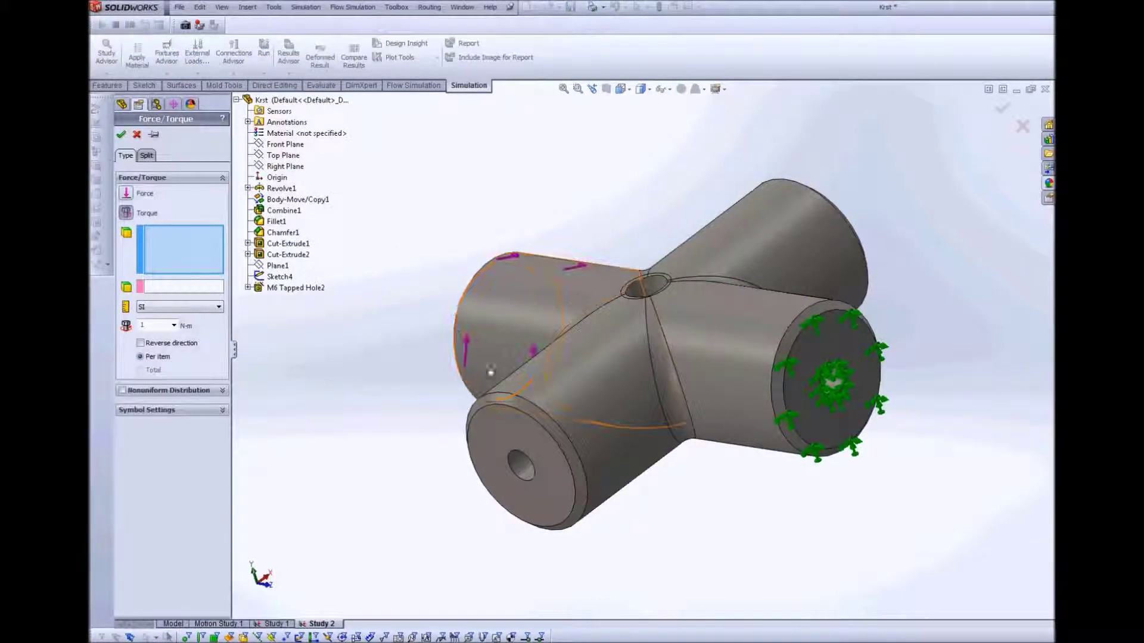
{"action": "left_click", "coordinate": [527, 438]}
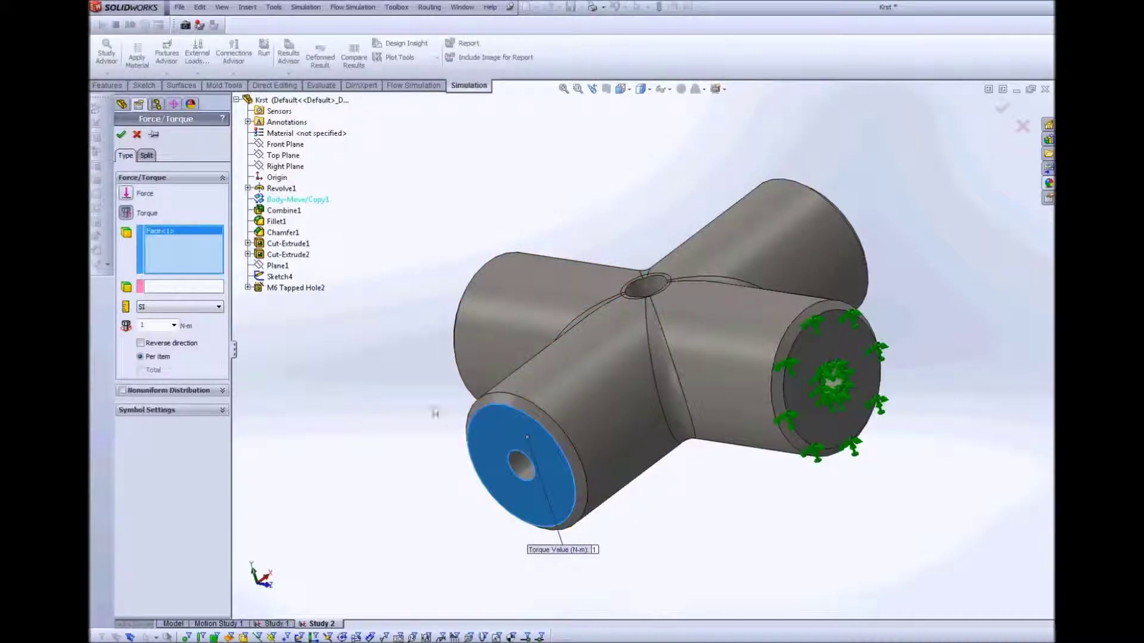
{"action": "left_click", "coordinate": [195, 289]}
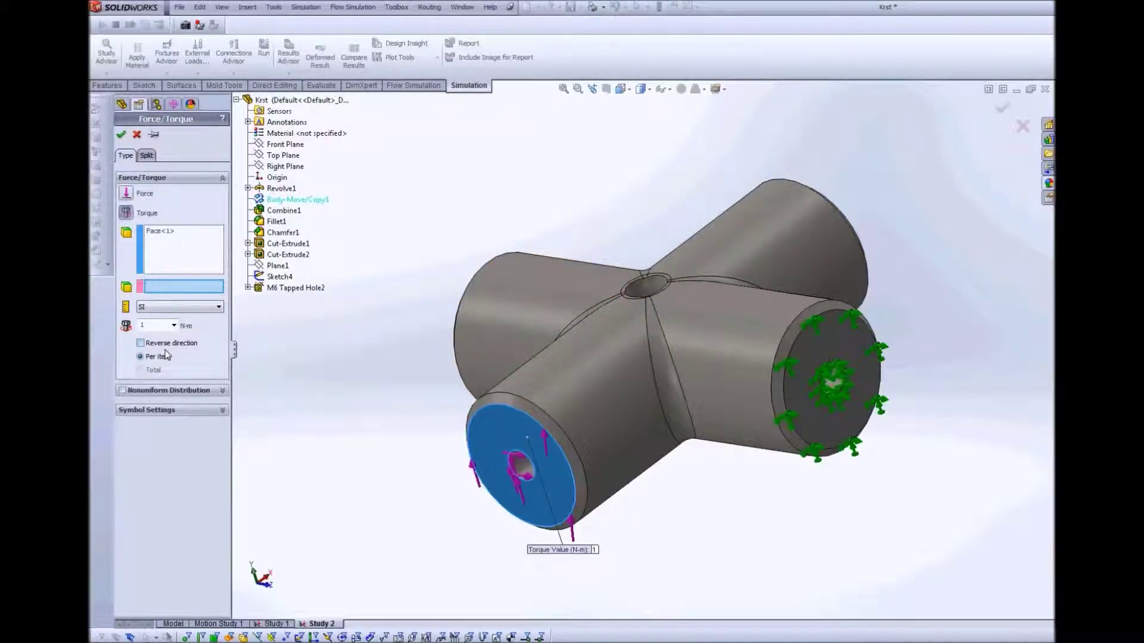
{"action": "left_click", "coordinate": [521, 466]}
Reverse the torque, set it to -150 N·m, and run the study.
{"action": "scroll", "coordinate": [415, 462], "scroll_direction": "down", "scroll_amount": 2}
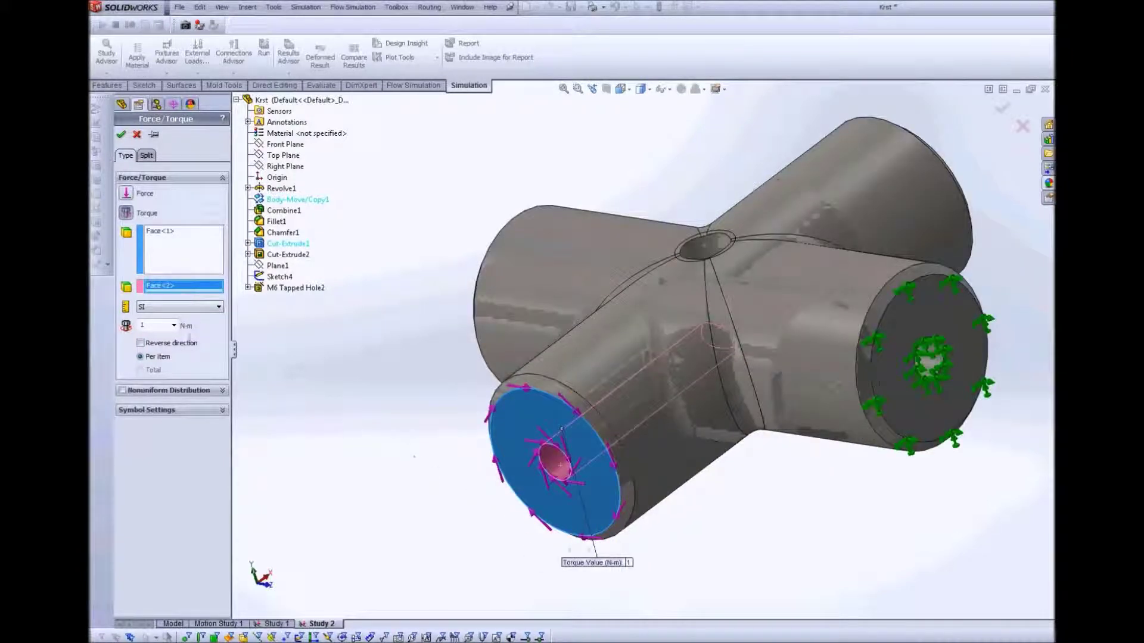
{"action": "left_click", "coordinate": [149, 342]}
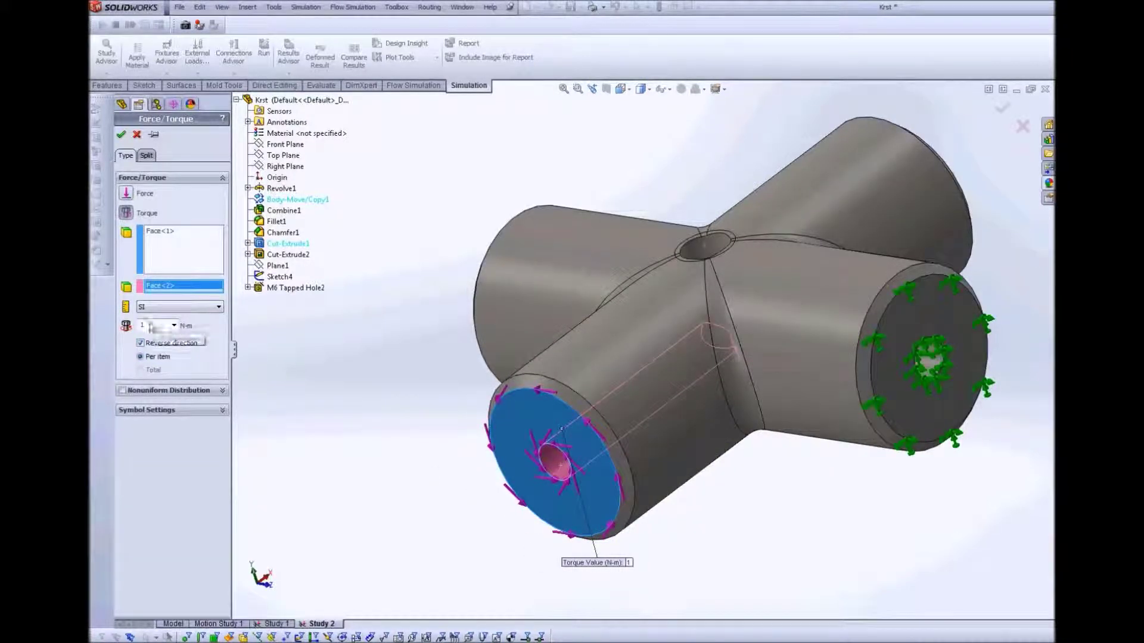
{"action": "double_click", "coordinate": [152, 325]}
{"action": "type", "text": "-150"}
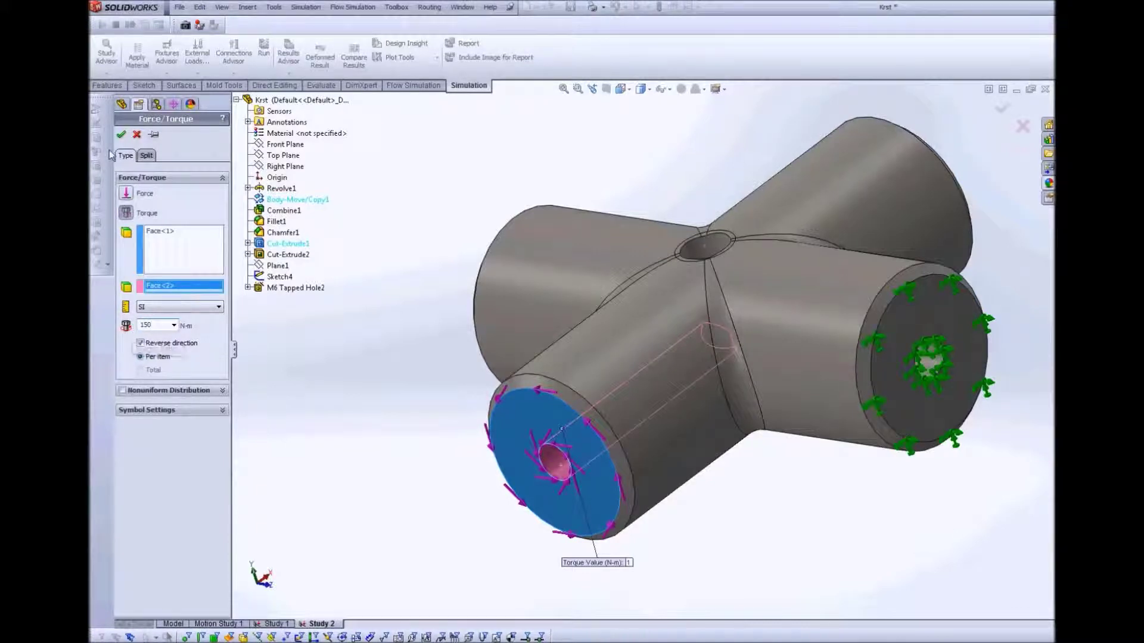
{"action": "left_click", "coordinate": [120, 134]}
{"action": "left_click", "coordinate": [264, 51]}
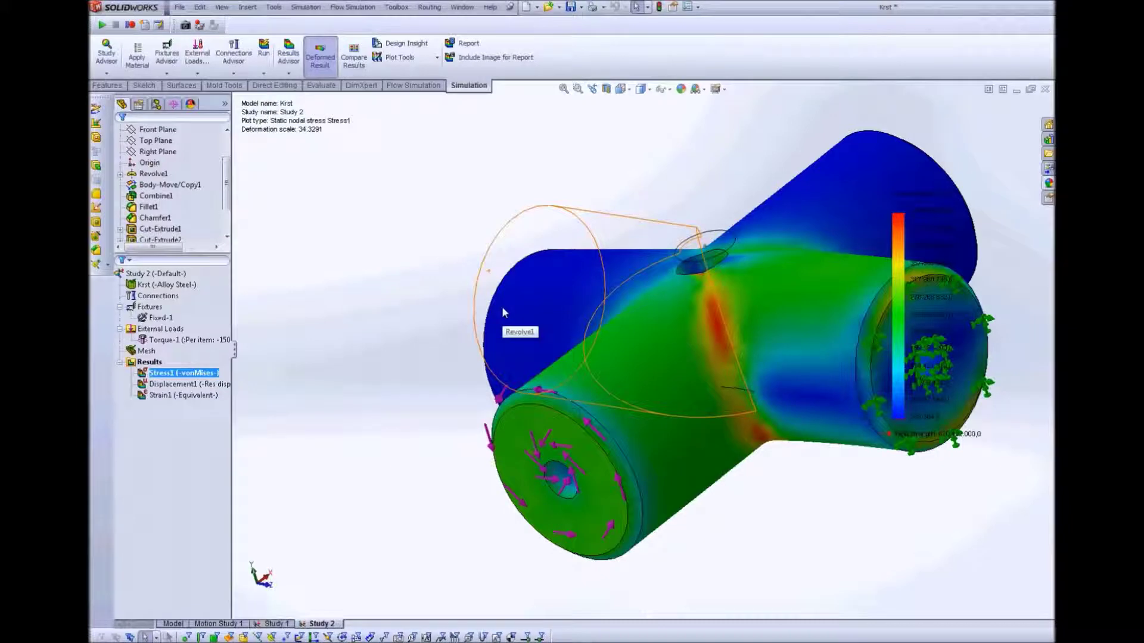
Review Study 2's von Mises stress plot and its displacement plot.
{"action": "key", "text": "z"}
{"action": "mouse_move", "coordinate": [706, 232]}
{"action": "middle_mouse_down"}
{"action": "mouse_move", "coordinate": [835, 277]}
{"action": "mouse_move", "coordinate": [772, 305]}
{"action": "mouse_move", "coordinate": [670, 276]}
{"action": "mouse_move", "coordinate": [759, 274]}
{"action": "middle_mouse_up"}
{"action": "left_click", "coordinate": [195, 384]}
{"action": "right_click", "coordinate": [197, 384]}
{"action": "left_click", "coordinate": [238, 411]}
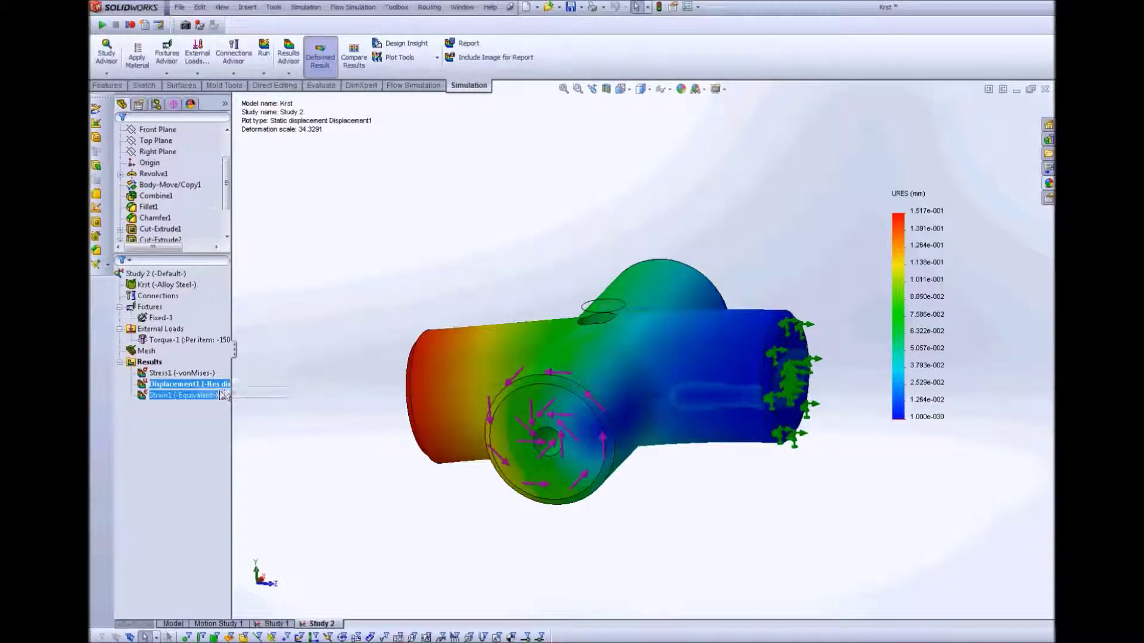
{"action": "left_click", "coordinate": [178, 373]}
{"action": "right_click", "coordinate": [185, 375]}
{"action": "left_click", "coordinate": [211, 388]}
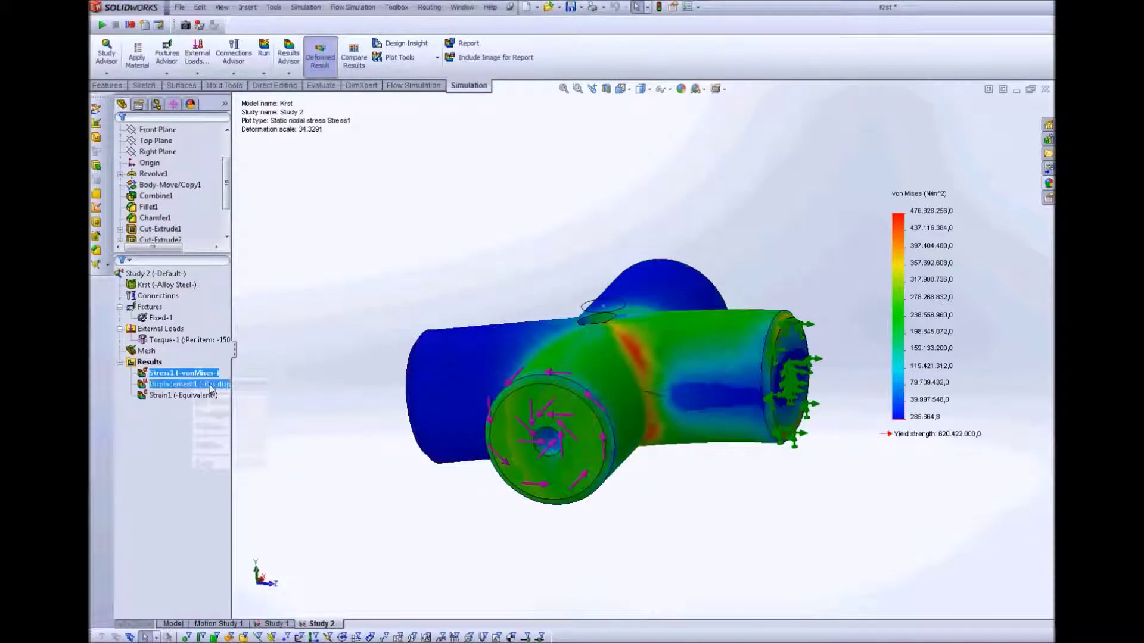
Show the Strain1 plot and bring up the Mesh context menu.
{"action": "right_click", "coordinate": [212, 395]}
{"action": "left_click", "coordinate": [280, 403]}
{"action": "scroll", "coordinate": [669, 378], "scroll_direction": "down", "scroll_amount": 3}
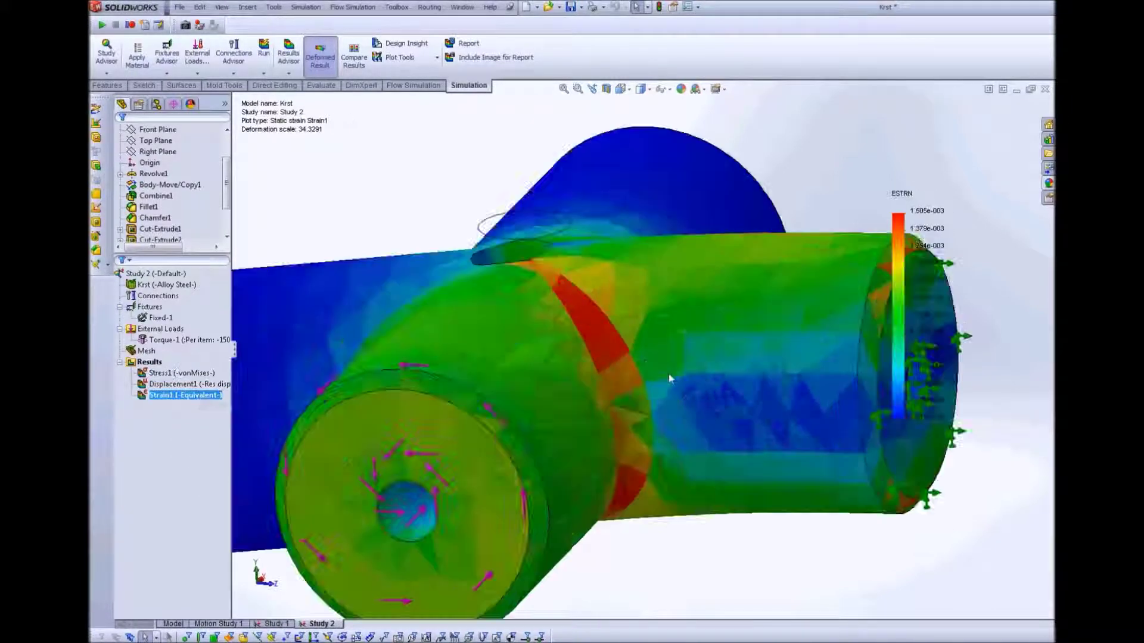
{"action": "scroll", "coordinate": [669, 379], "scroll_direction": "down", "scroll_amount": 5}
{"action": "scroll", "coordinate": [545, 328], "scroll_direction": "down", "scroll_amount": 2}
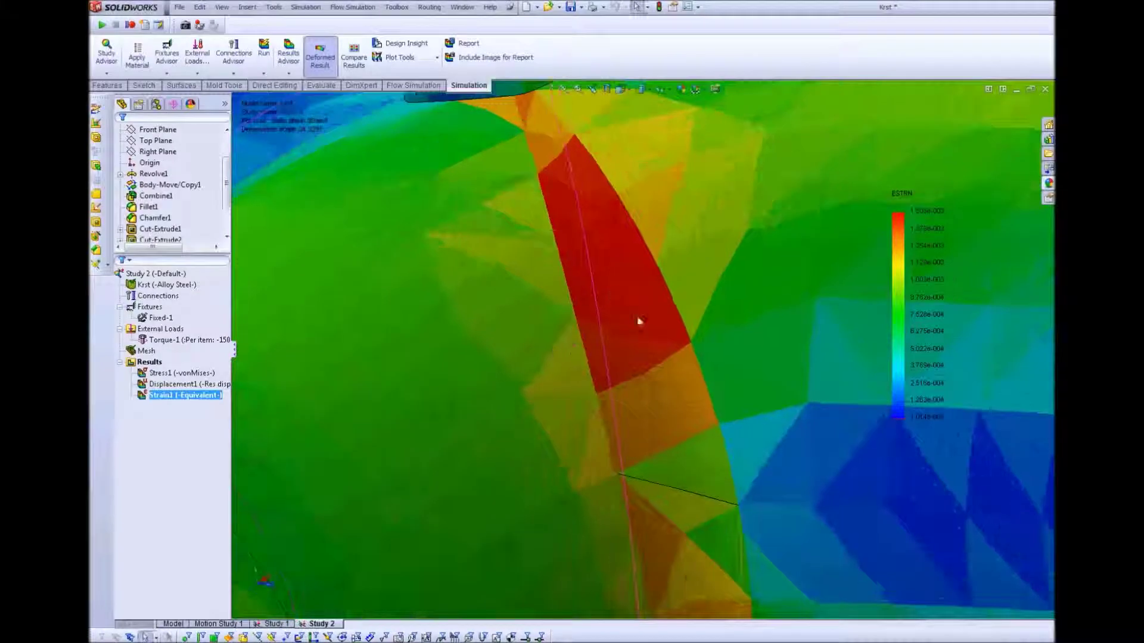
{"action": "right_click", "coordinate": [146, 351]}
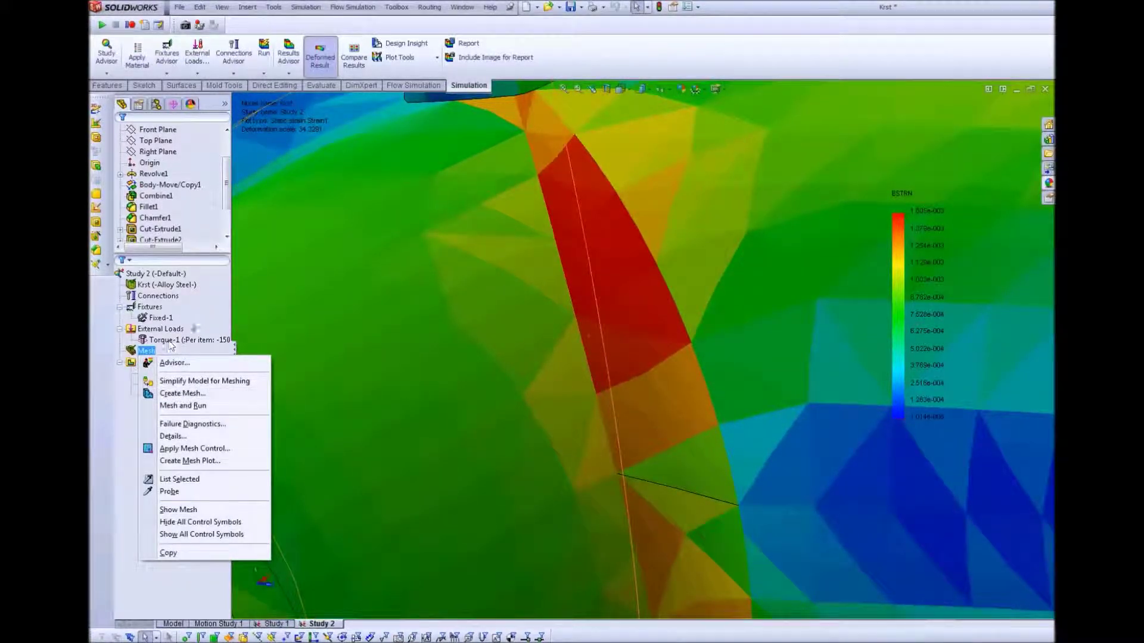
Recreate Study 2's mesh with a finer density and solve the study again.
{"action": "left_click", "coordinate": [201, 318]}
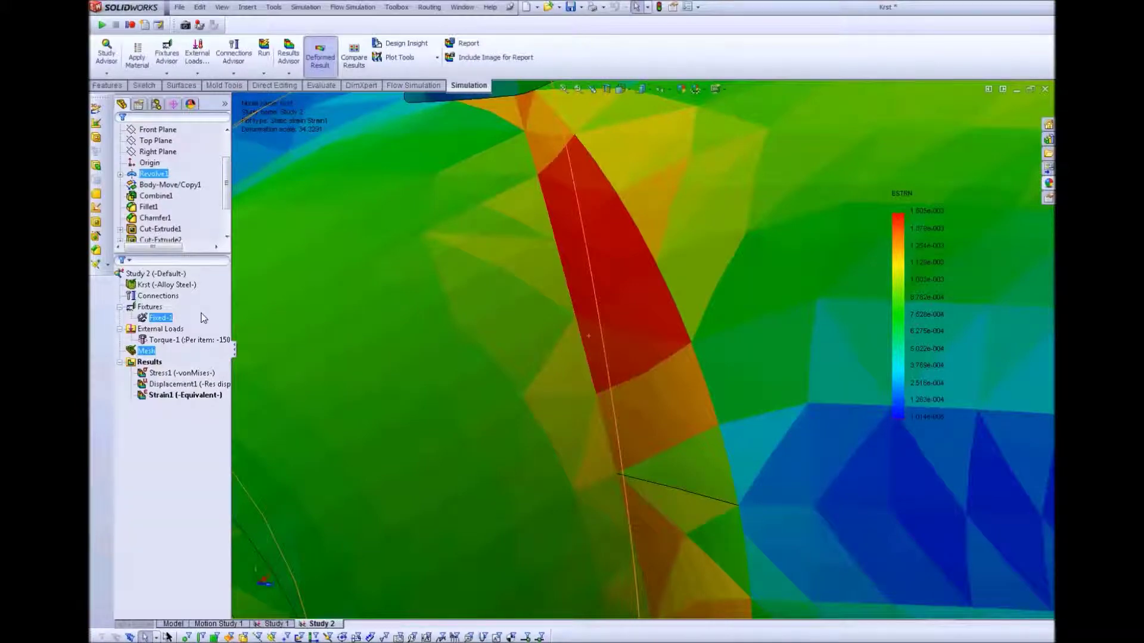
{"action": "right_click", "coordinate": [148, 352]}
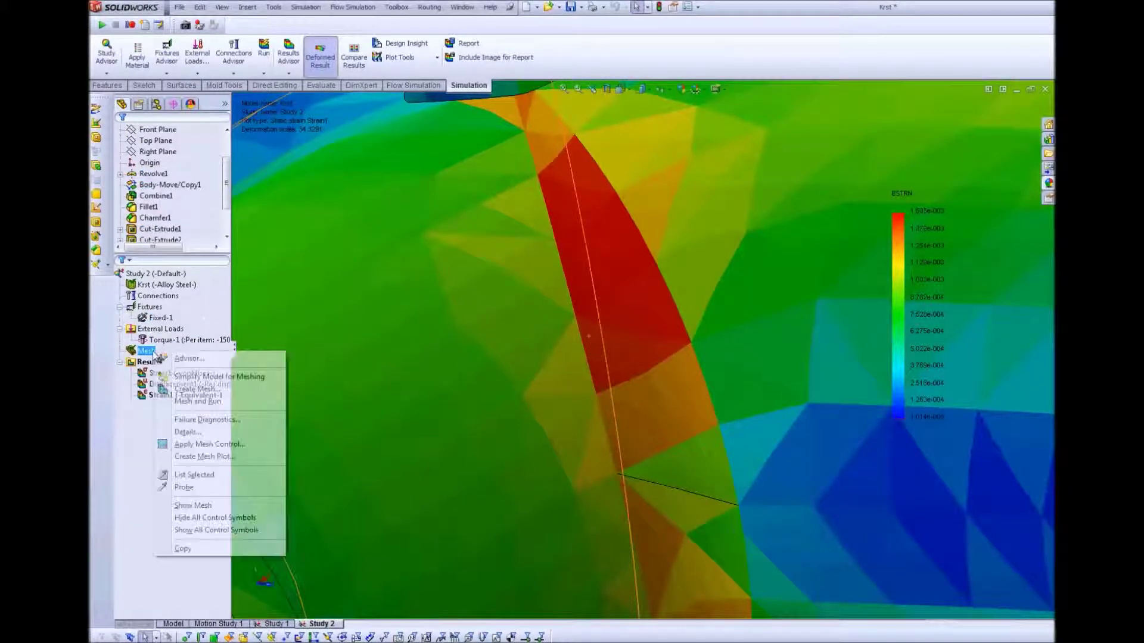
{"action": "left_click", "coordinate": [194, 388]}
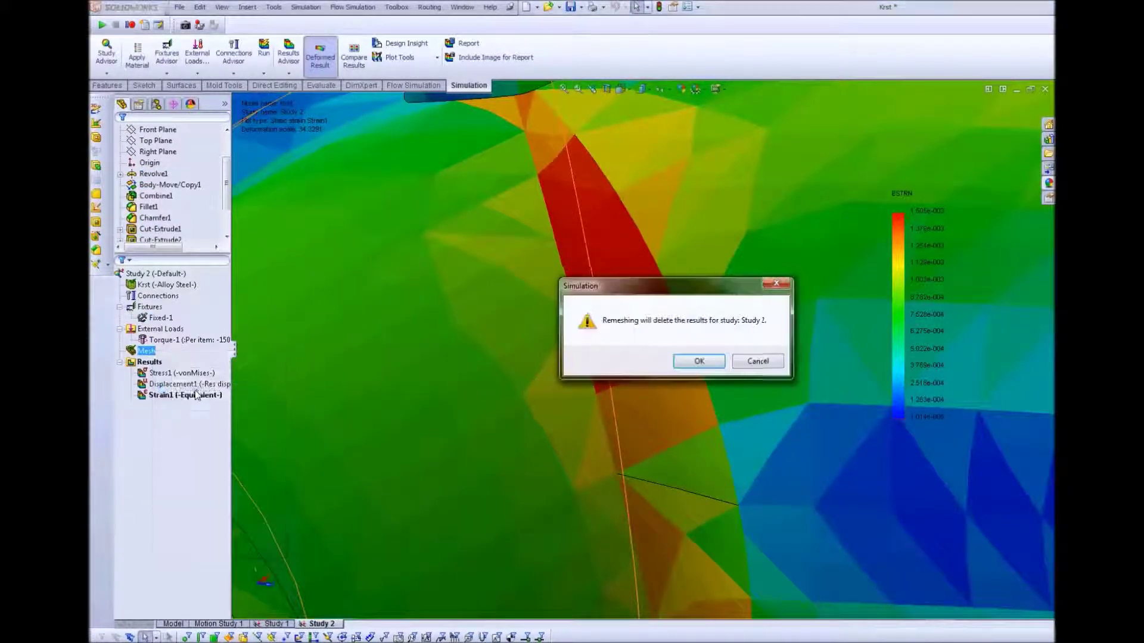
{"action": "left_click", "coordinate": [713, 362]}
{"action": "left_click", "coordinate": [187, 172]}
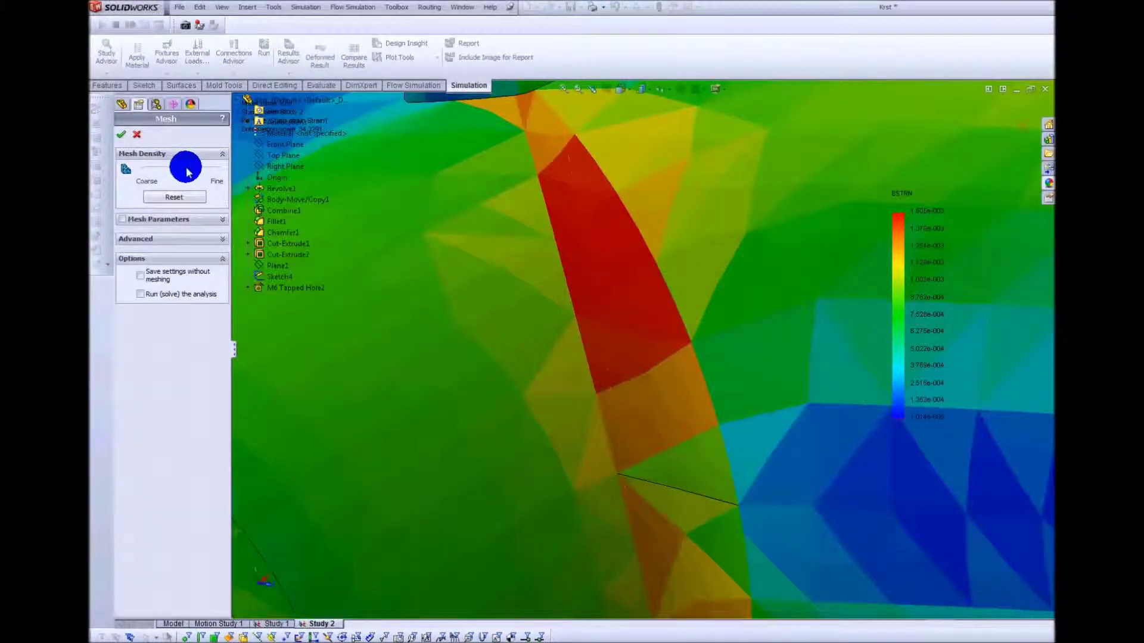
{"action": "left_click_drag", "start_coordinate": [187, 173], "coordinate": [190, 172]}
{"action": "left_click", "coordinate": [122, 136]}
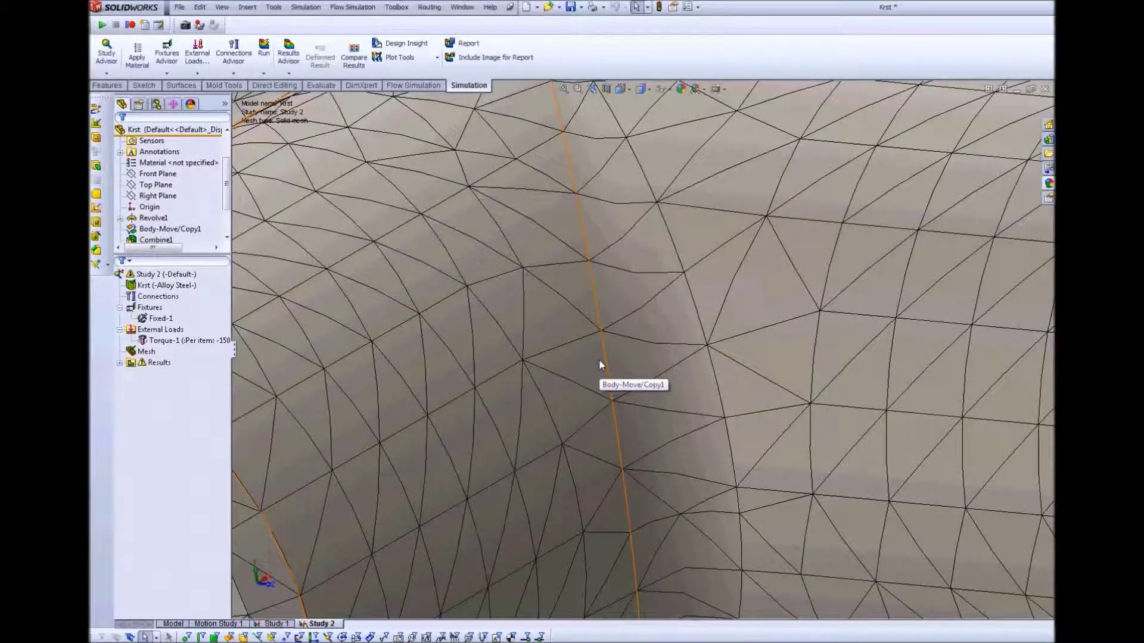
{"action": "left_click", "coordinate": [266, 54]}
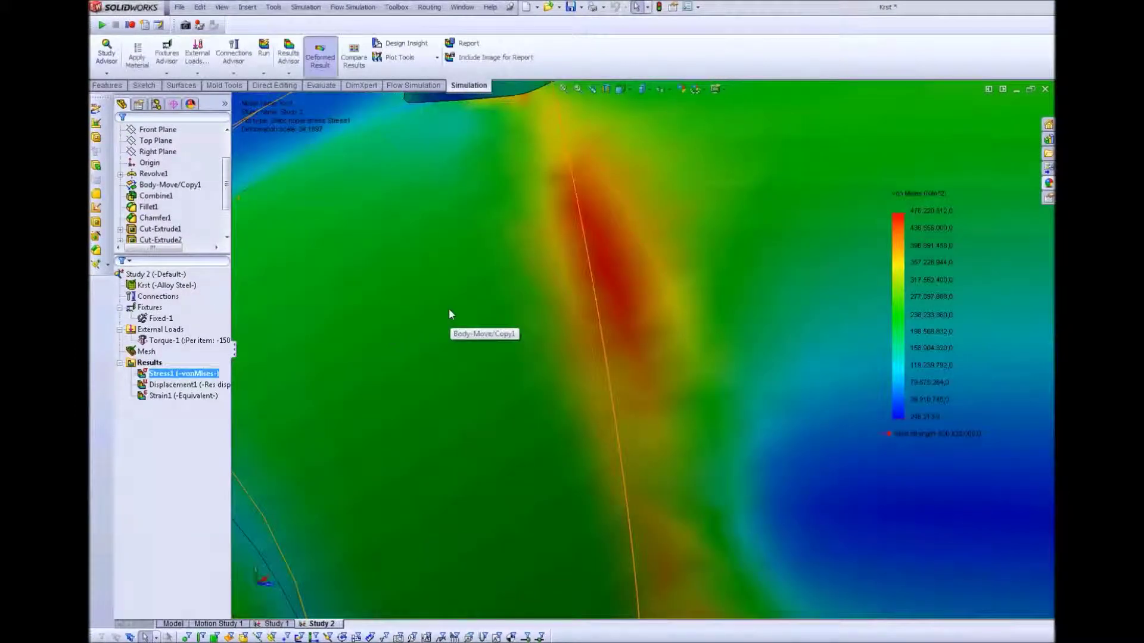
{"action": "left_click", "coordinate": [182, 396]}
Show the Strain1 equivalent strain plot and orbit to view the left cylinder.
{"action": "right_click", "coordinate": [182, 398]}
{"action": "left_click", "coordinate": [209, 408]}
{"action": "scroll", "coordinate": [631, 350], "scroll_direction": "up", "scroll_amount": 2}
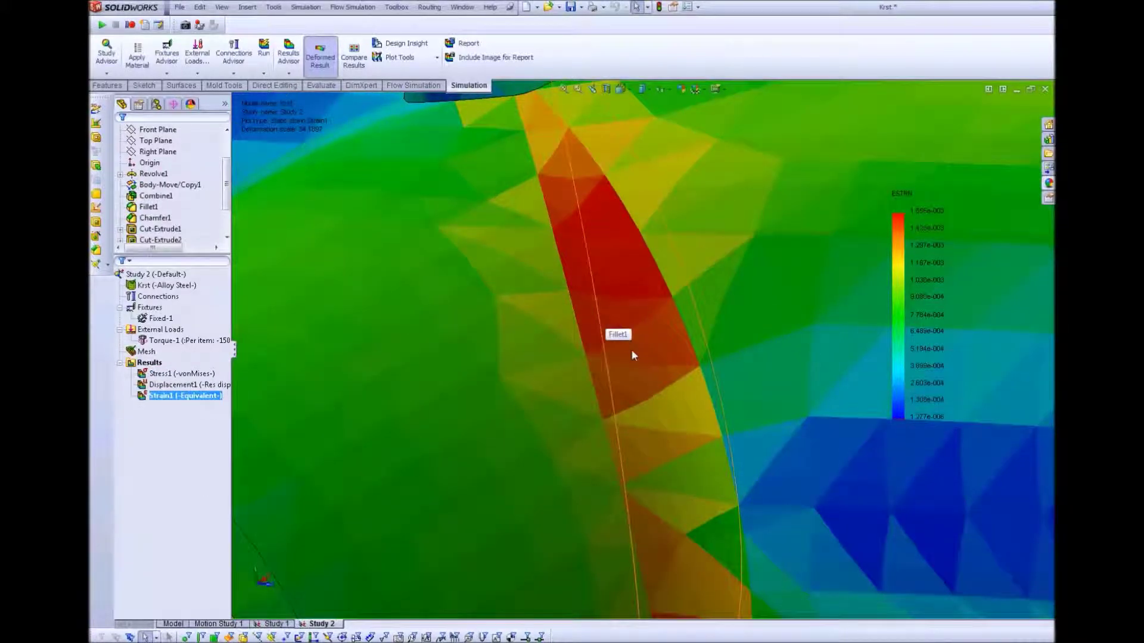
{"action": "scroll", "coordinate": [629, 370], "scroll_direction": "up", "scroll_amount": 3}
{"action": "scroll", "coordinate": [632, 381], "scroll_direction": "up", "scroll_amount": 2}
{"action": "mouse_move", "coordinate": [525, 273]}
{"action": "middle_mouse_down"}
{"action": "mouse_move", "coordinate": [541, 280]}
{"action": "mouse_move", "coordinate": [528, 282]}
{"action": "middle_mouse_up"}
Show the Stress1 von Mises plot on the deformed shape.
{"action": "right_click", "coordinate": [174, 374]}
{"action": "left_click", "coordinate": [200, 382]}
{"action": "mouse_move", "coordinate": [434, 220]}
{"action": "middle_mouse_down"}
{"action": "mouse_move", "coordinate": [268, 225]}
{"action": "mouse_move", "coordinate": [280, 237]}
{"action": "mouse_move", "coordinate": [416, 247]}
{"action": "middle_mouse_up"}
{"action": "left_click", "coordinate": [320, 60]}
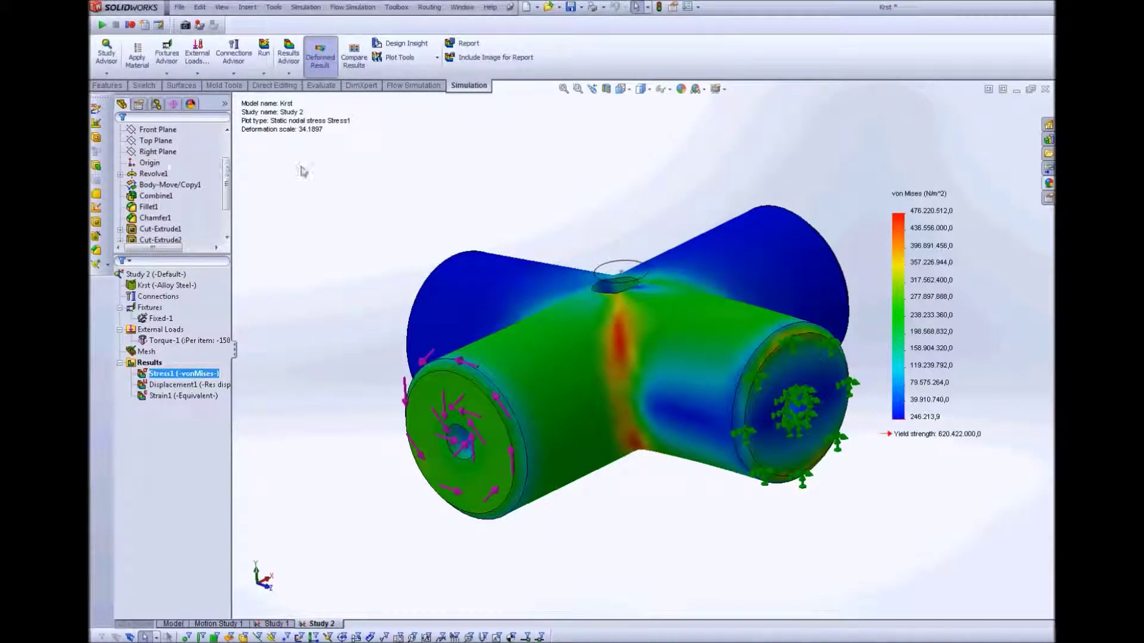
Hide the Stress1 plot so the plain grey fitting is visible.
{"action": "mouse_move", "coordinate": [183, 341]}
{"action": "right_click", "coordinate": [206, 372]}
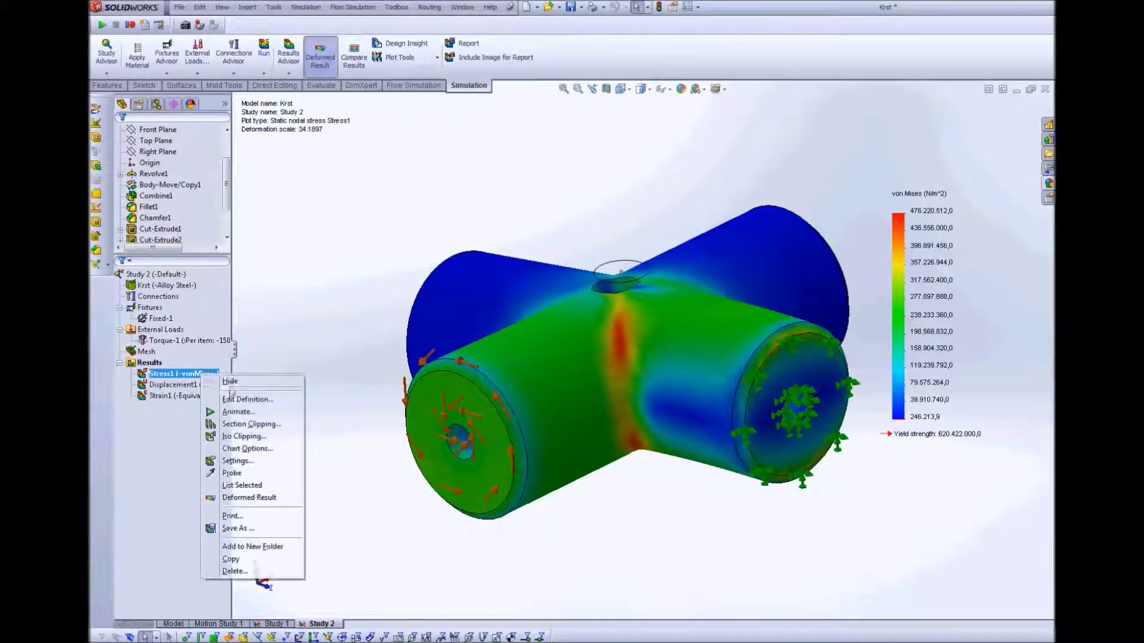
{"action": "left_click", "coordinate": [237, 385]}
{"action": "left_click", "coordinate": [307, 254]}
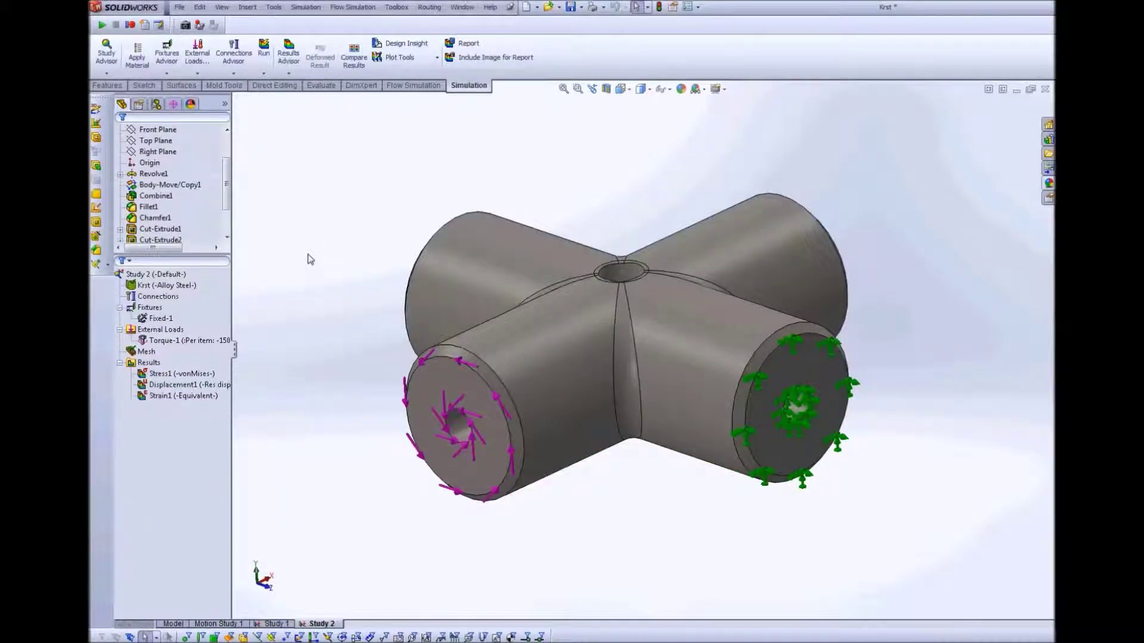
Check the Study Advisor and Mesh menus without changes, then switch to Study 1.
{"action": "left_click", "coordinate": [107, 72]}
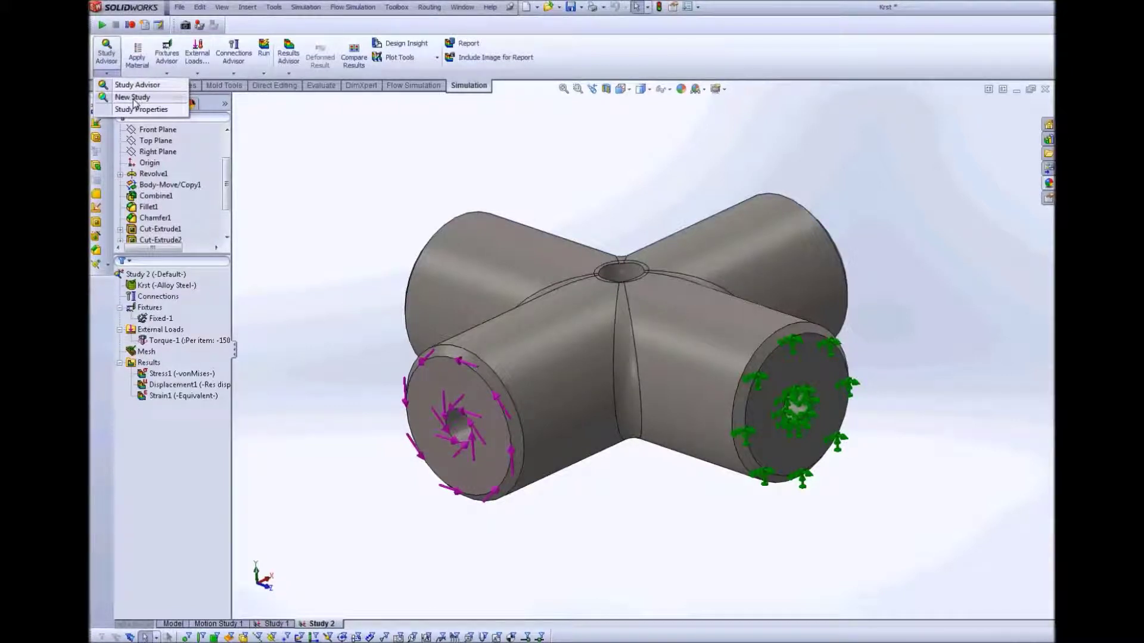
{"action": "left_click", "coordinate": [292, 187]}
{"action": "left_click", "coordinate": [179, 330]}
{"action": "right_click", "coordinate": [145, 352]}
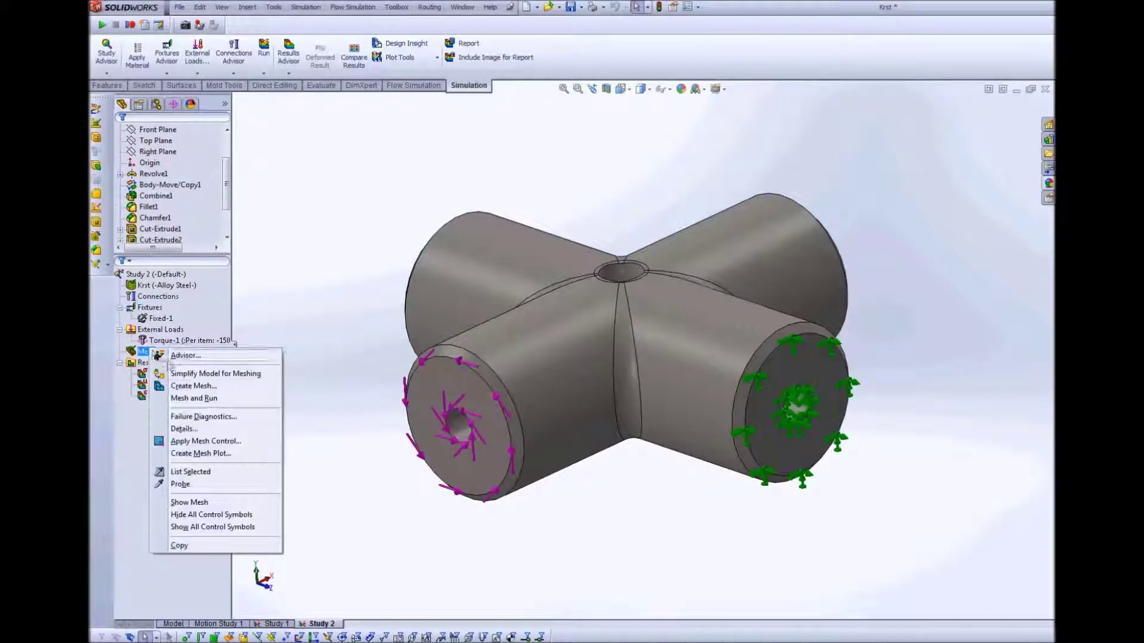
{"action": "left_click", "coordinate": [332, 498]}
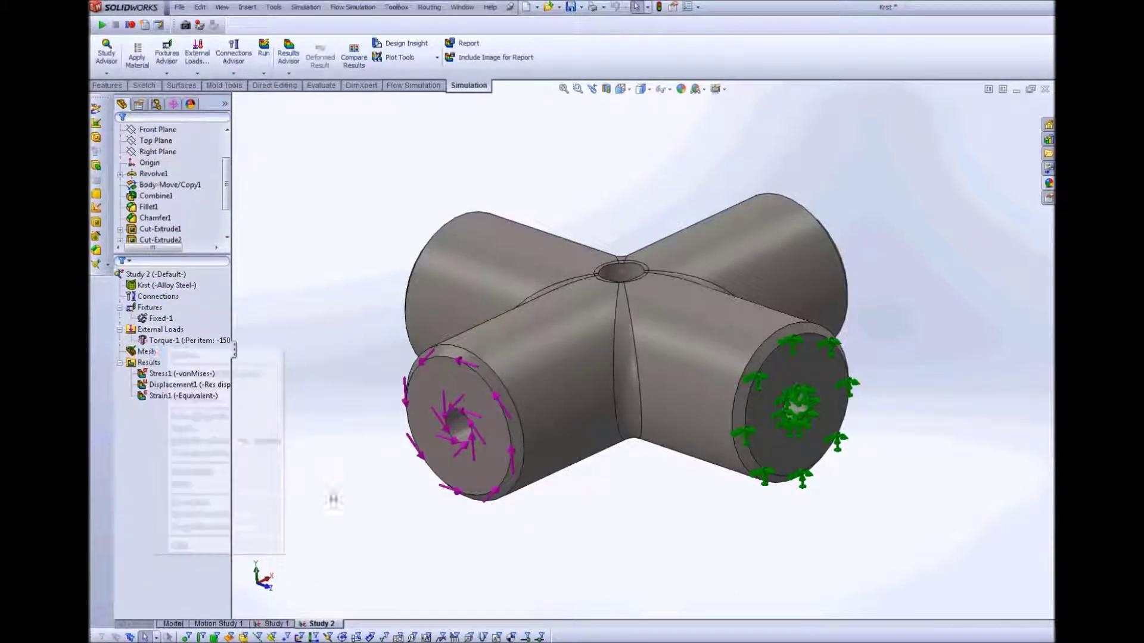
{"action": "left_click", "coordinate": [276, 624]}
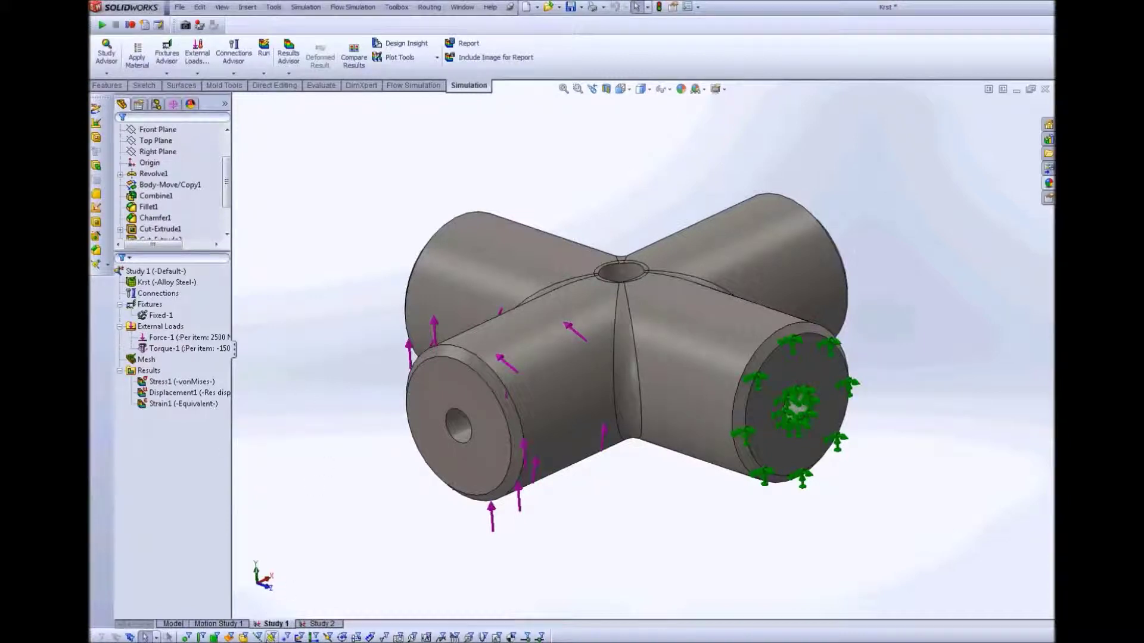
Recreate Study 1's mesh with a 2 mm global element size and run the analysis.
{"action": "right_click", "coordinate": [147, 359]}
{"action": "left_click", "coordinate": [198, 396]}
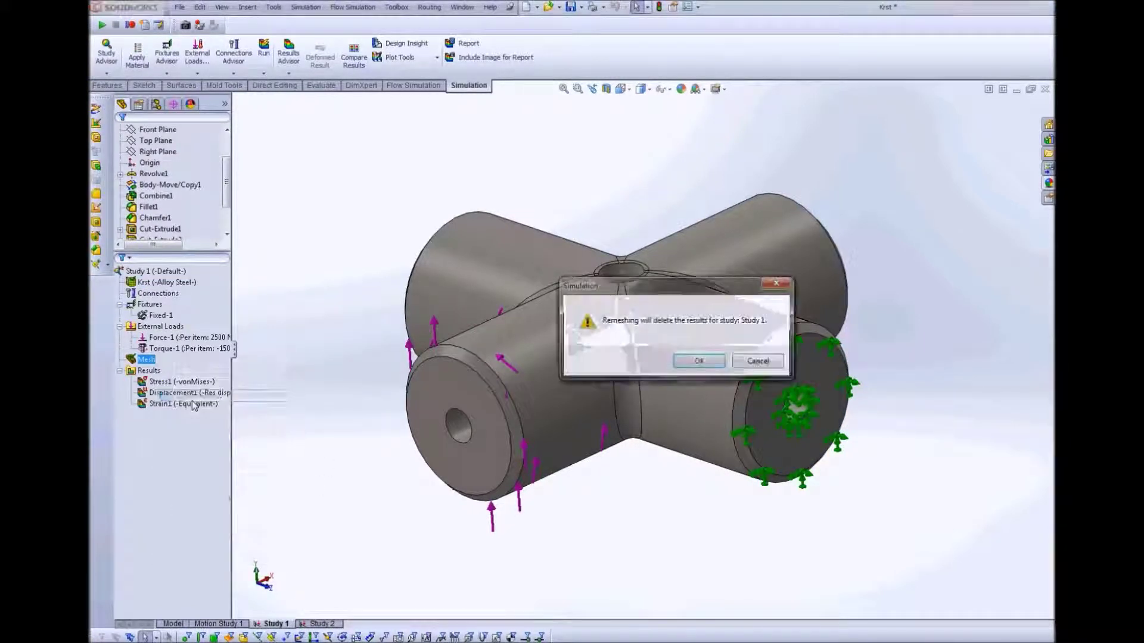
{"action": "left_click", "coordinate": [698, 365]}
{"action": "left_click", "coordinate": [122, 219]}
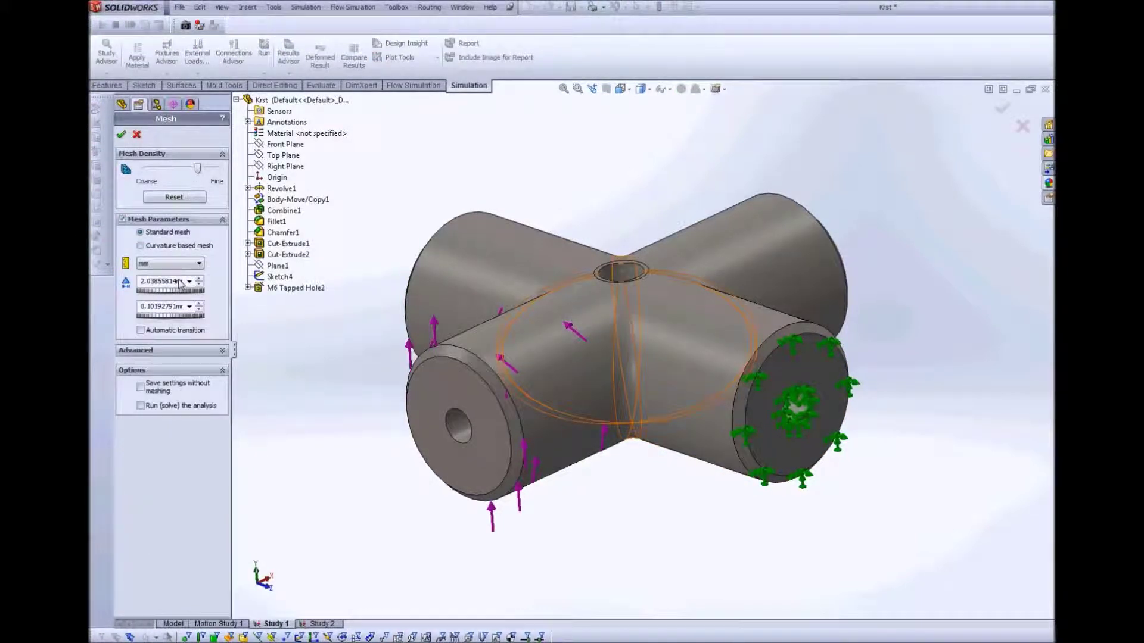
{"action": "left_click_drag", "start_coordinate": [181, 281], "coordinate": [140, 282]}
{"action": "type", "text": "2"}
{"action": "key", "text": "Tab"}
{"action": "left_click", "coordinate": [121, 134]}
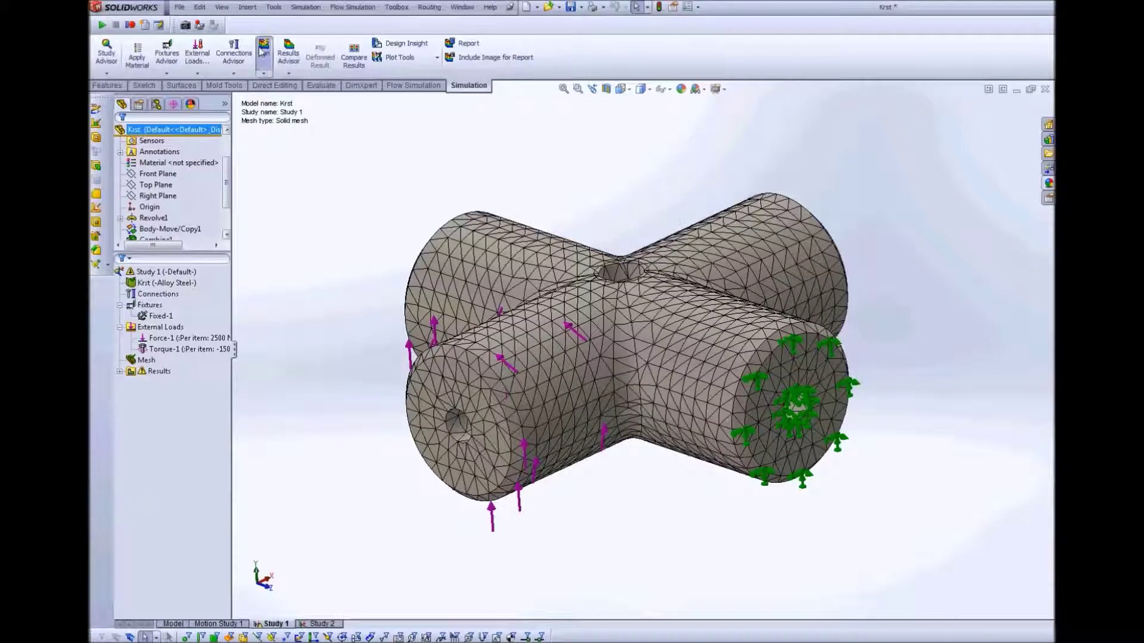
{"action": "left_click", "coordinate": [262, 52]}
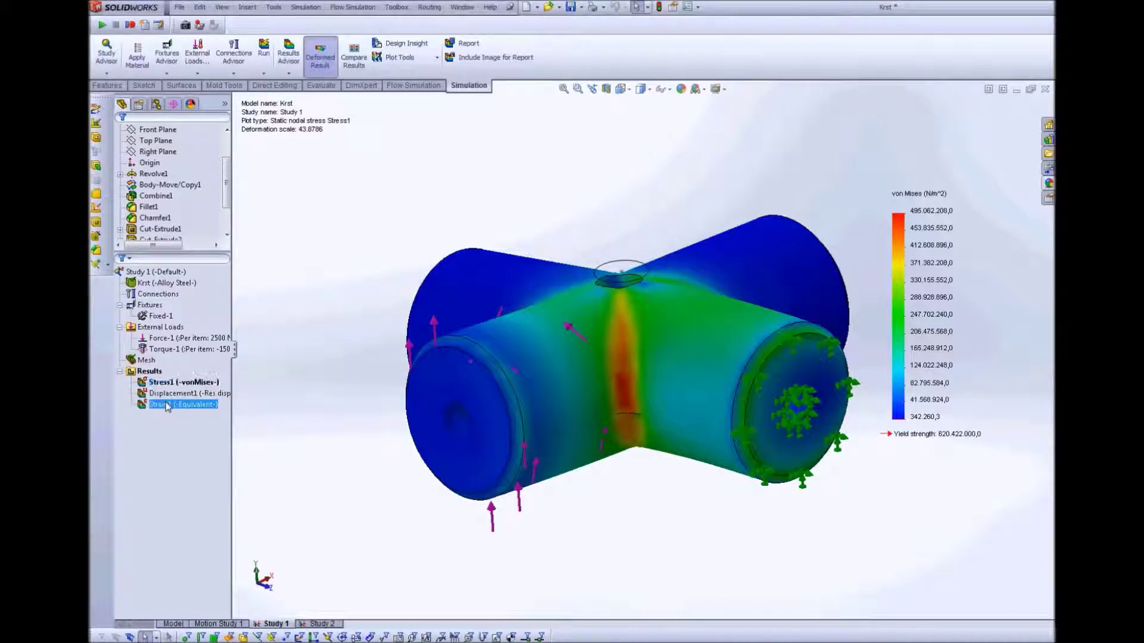
Bring up Study 1's Strain1 plot options, then return to Study 2.
{"action": "right_click", "coordinate": [179, 407]}
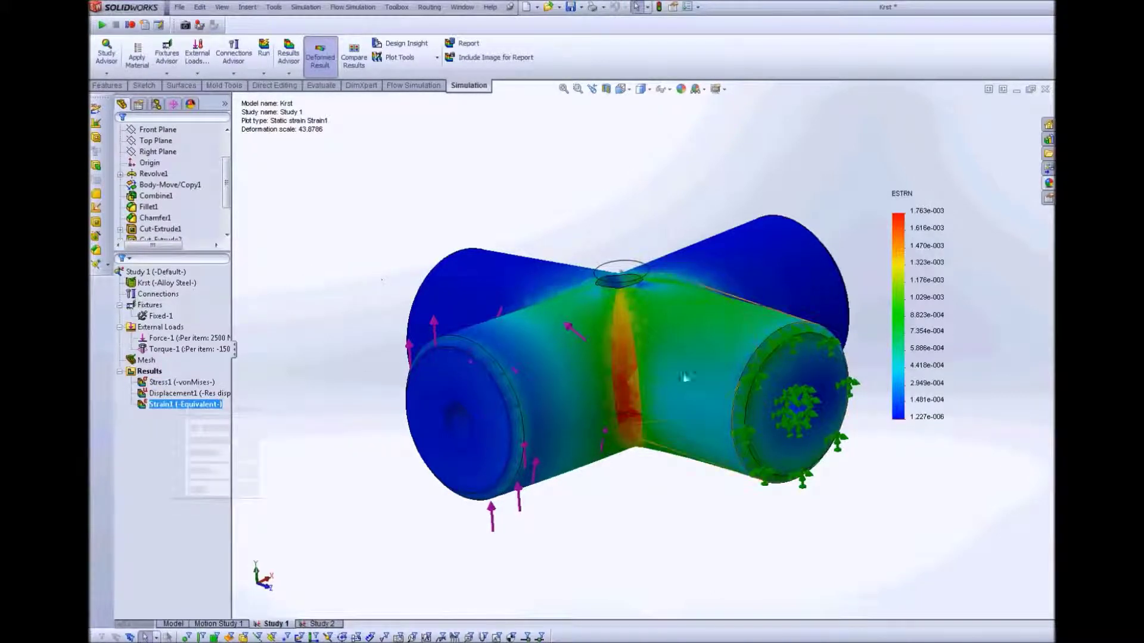
{"action": "left_click", "coordinate": [320, 624]}
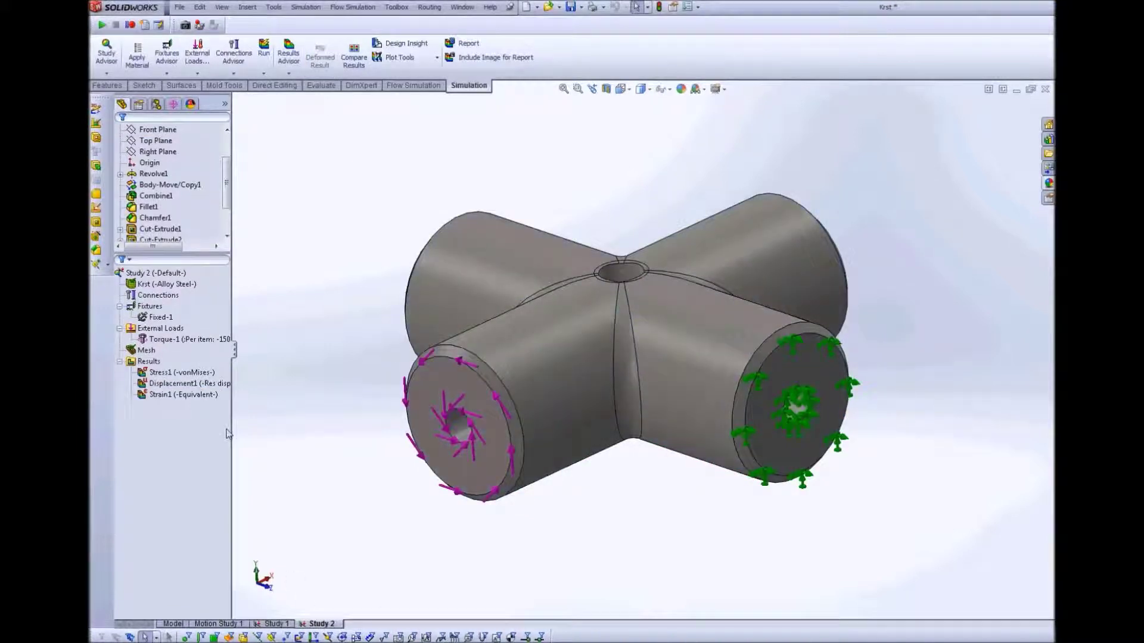
Recreate Study 2's mesh at a 2 mm element size and run the analysis.
{"action": "right_click", "coordinate": [146, 351]}
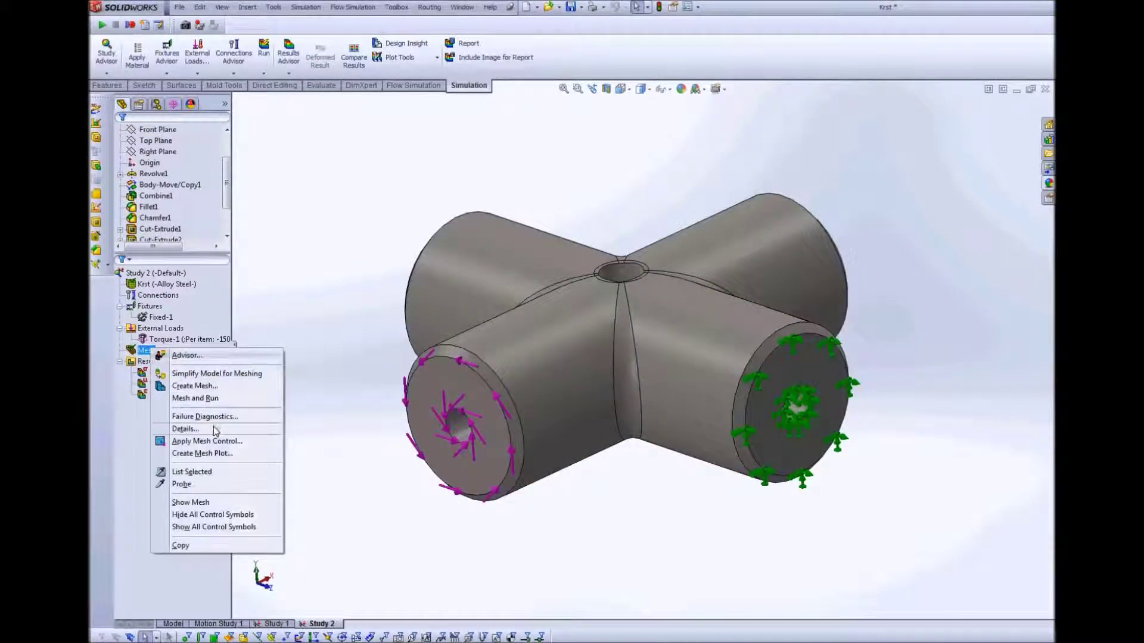
{"action": "left_click", "coordinate": [195, 386]}
{"action": "left_click", "coordinate": [700, 361]}
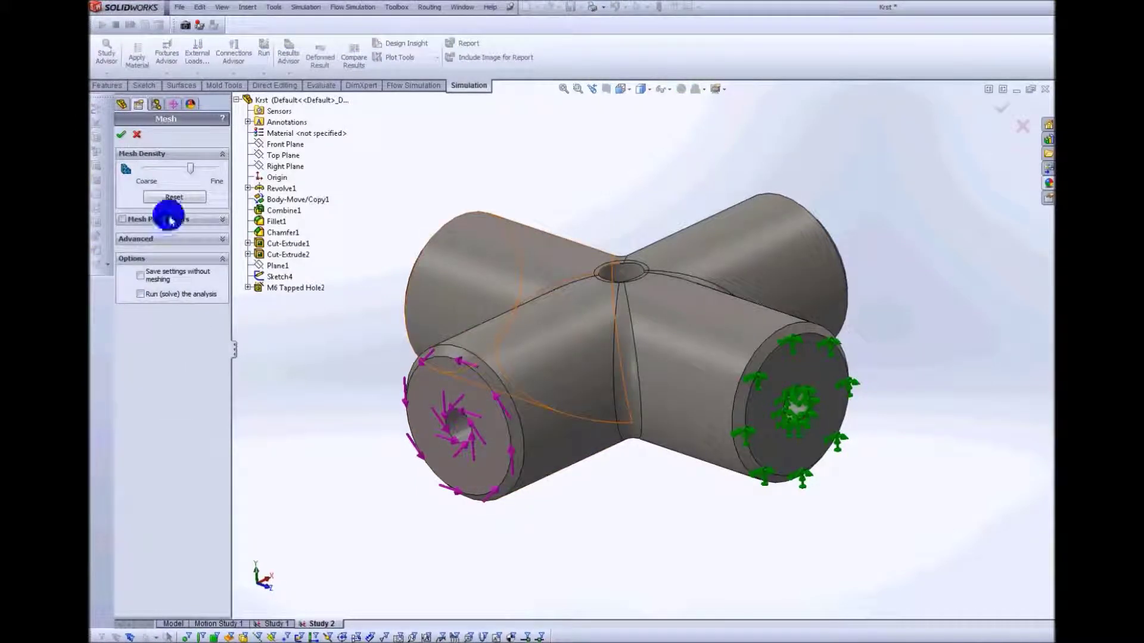
{"action": "left_click", "coordinate": [169, 219]}
{"action": "double_click", "coordinate": [166, 284]}
{"action": "type", "text": "2"}
{"action": "key", "text": "Tab"}
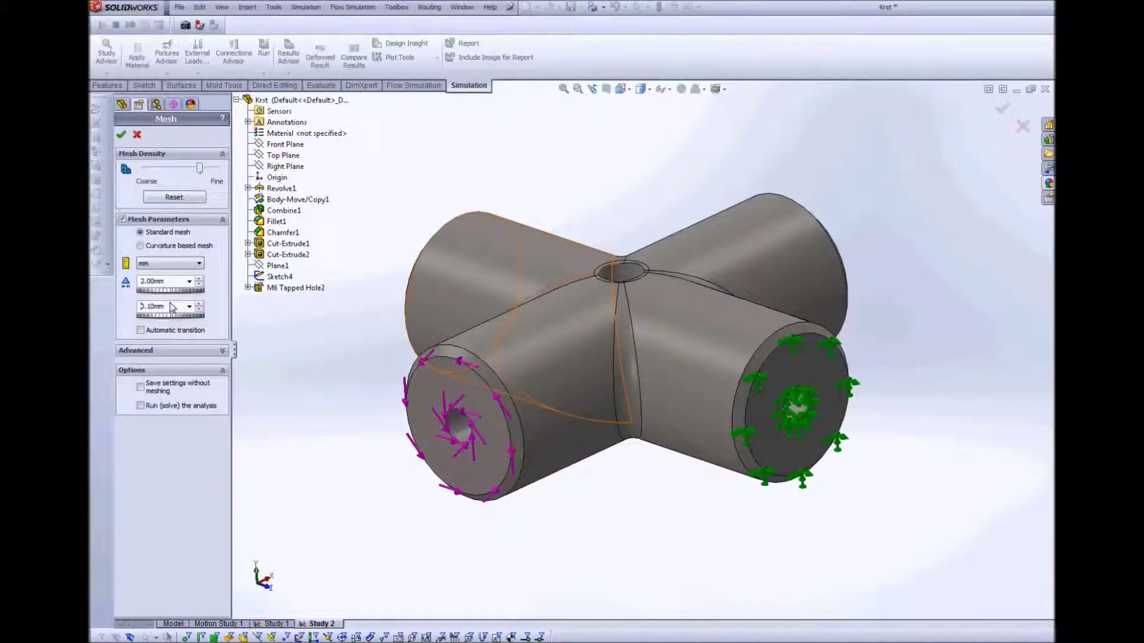
{"action": "left_click", "coordinate": [121, 134]}
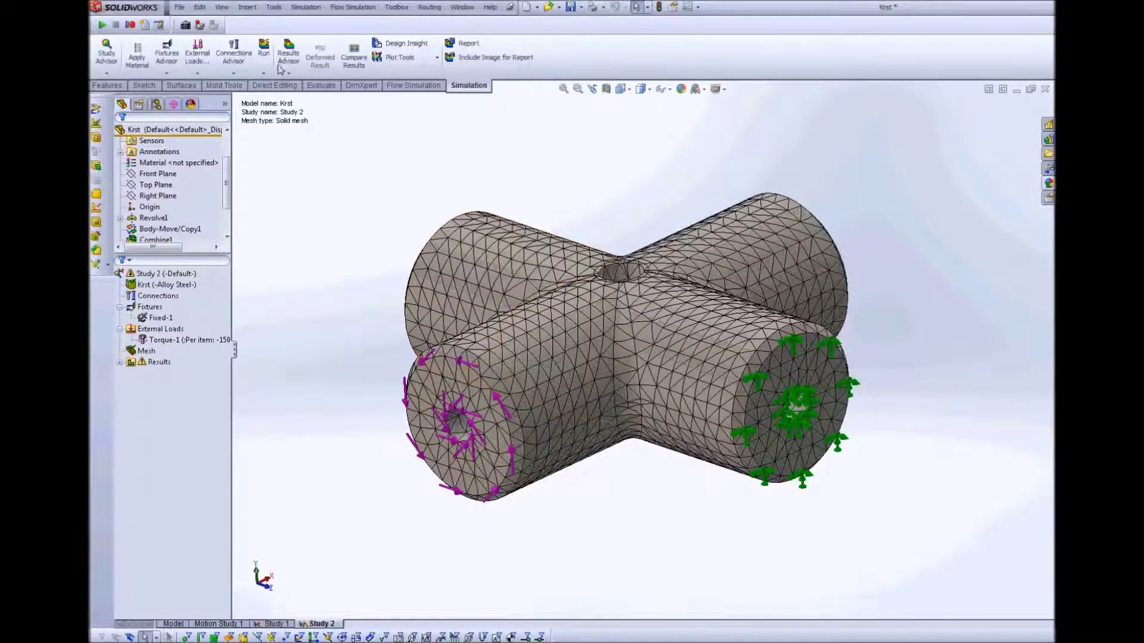
{"action": "left_click", "coordinate": [262, 55]}
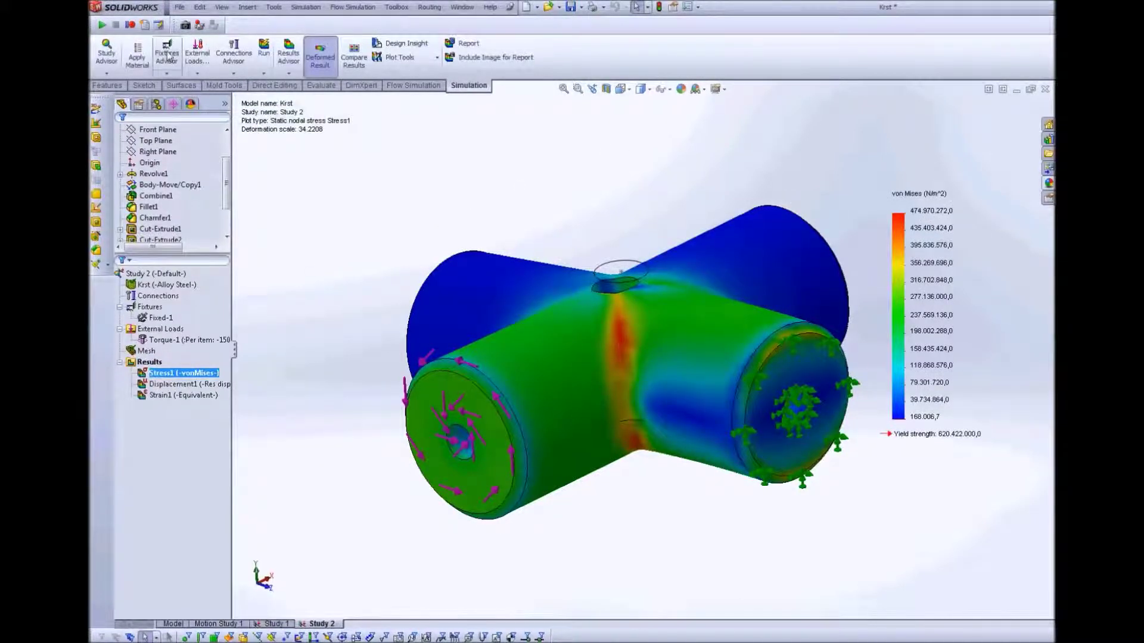
After reviewing Study 2's Stress1 plot, return to Study 1 with its fixed end and loads.
{"action": "left_click", "coordinate": [107, 74]}
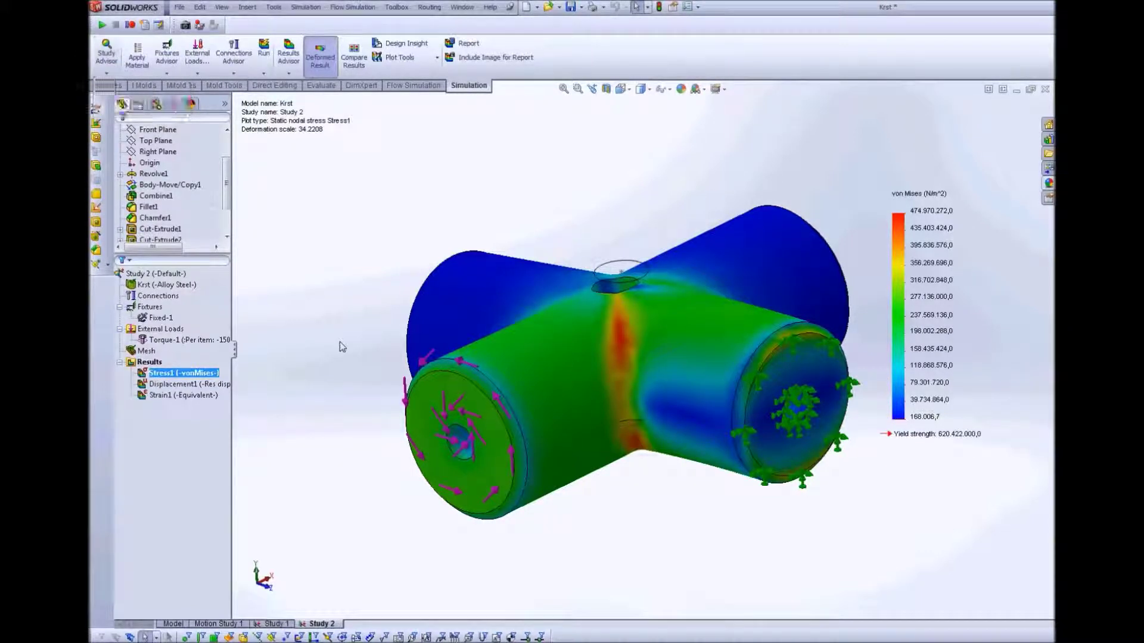
{"action": "left_click", "coordinate": [275, 626]}
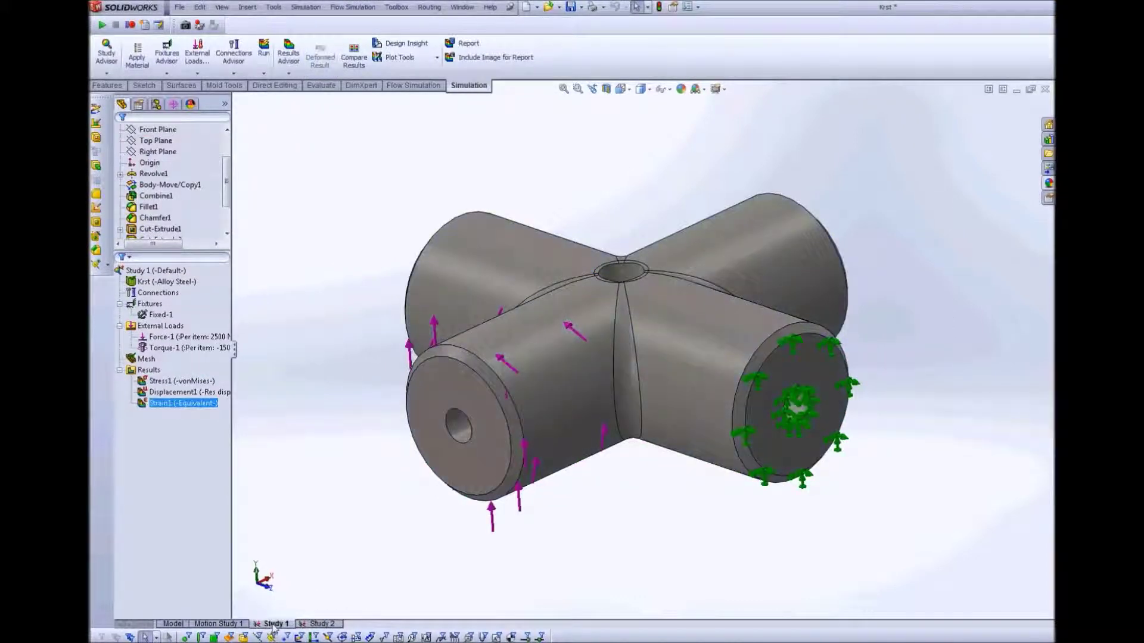